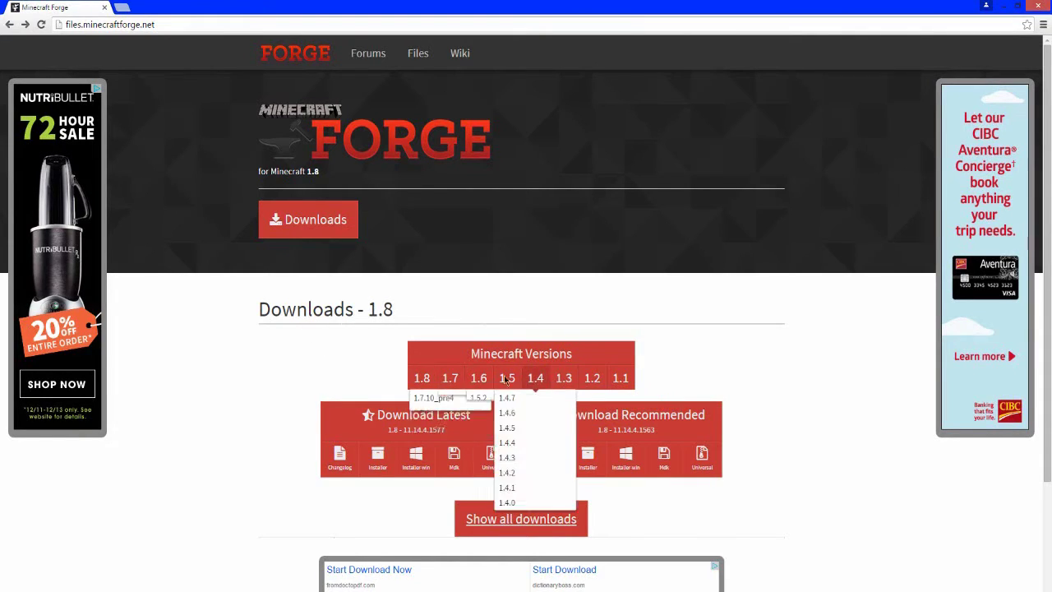
From the Forge 1.8 downloads, open the recommended installer download link
mouse_move(422, 377)
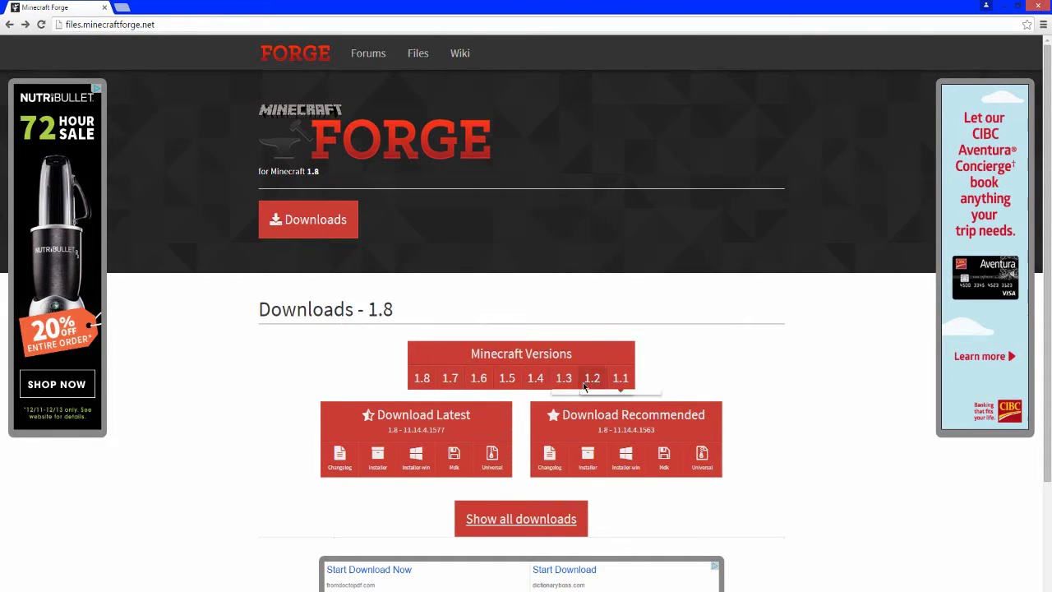
left_click(592, 467)
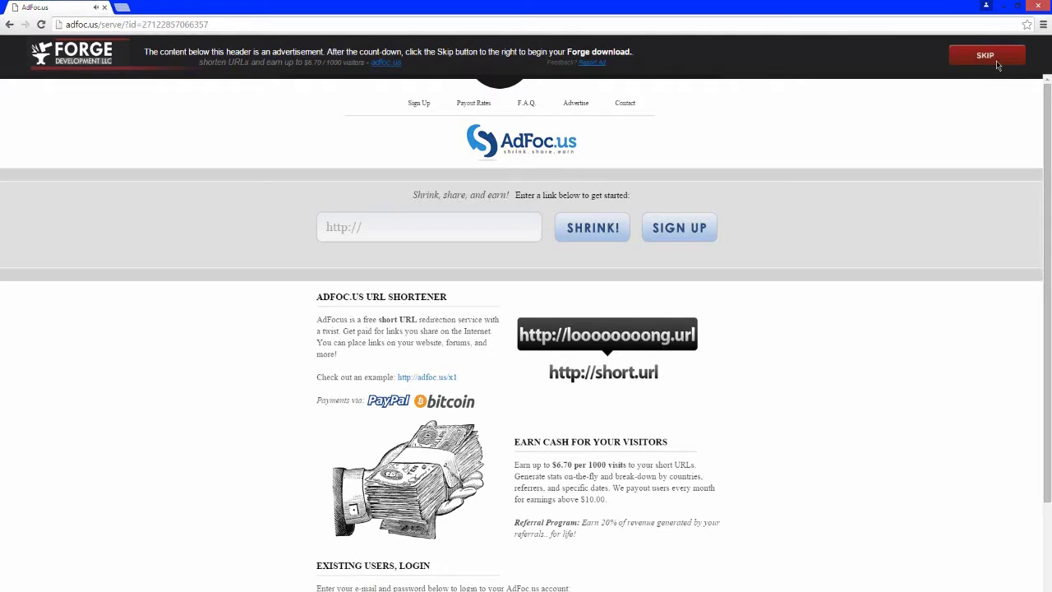
Skip the AdFoc.us ad so the Forge 1.8 installer jar downloads
left_click(997, 64)
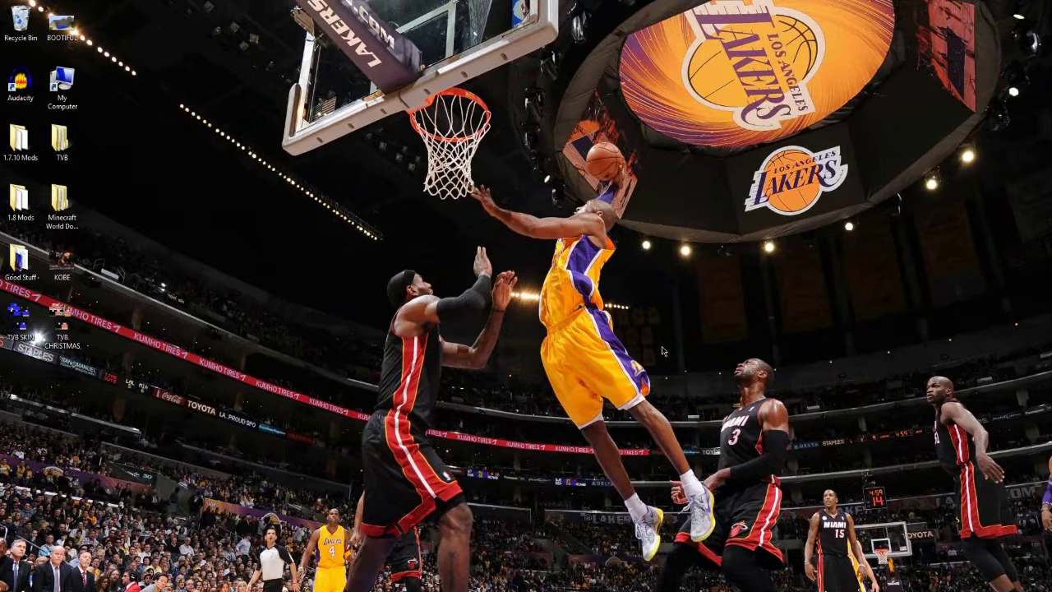
Move the Forge installer jar from Downloads onto the desktop and close Explorer
key("super+e")
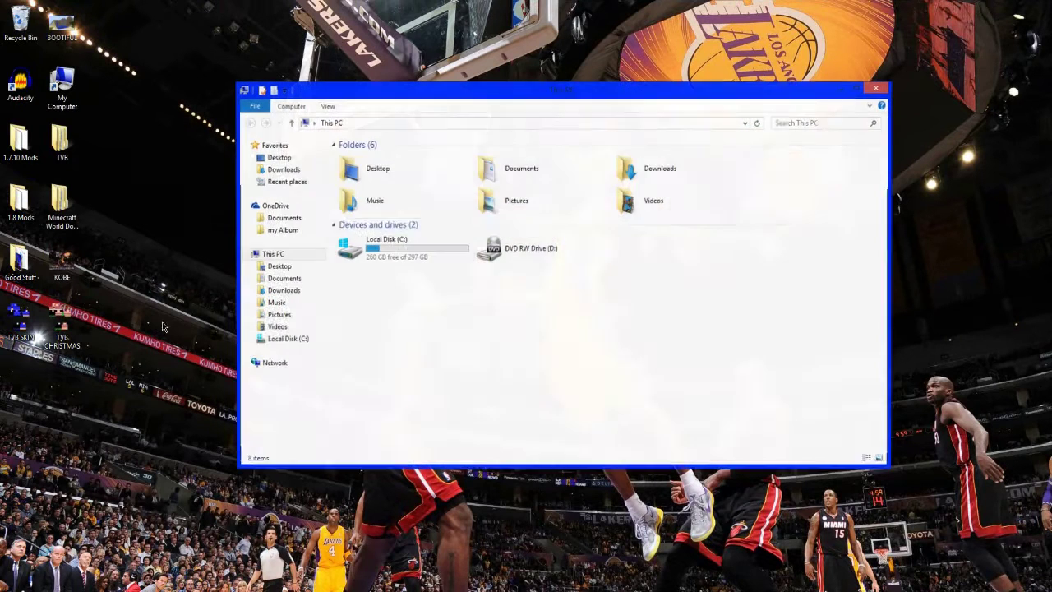
double_click(630, 177)
left_click(386, 162)
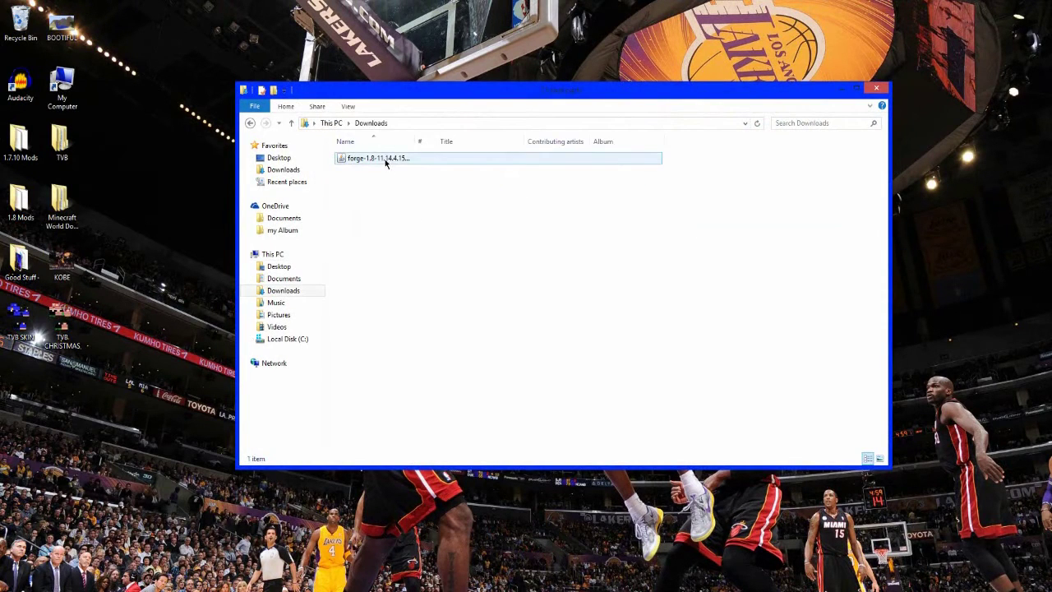
left_click_drag(385, 156, 127, 66)
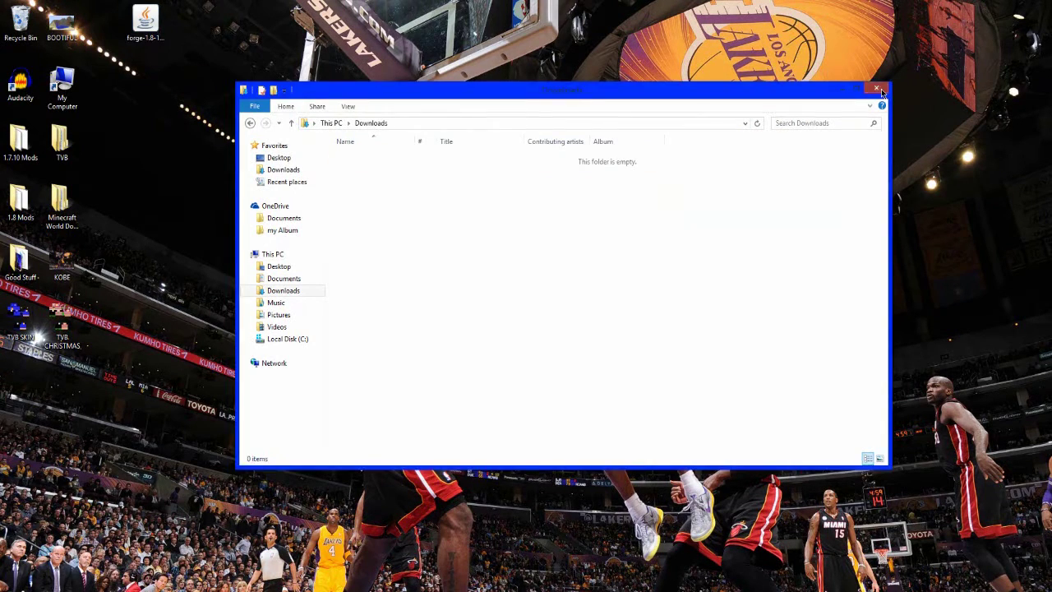
left_click(878, 88)
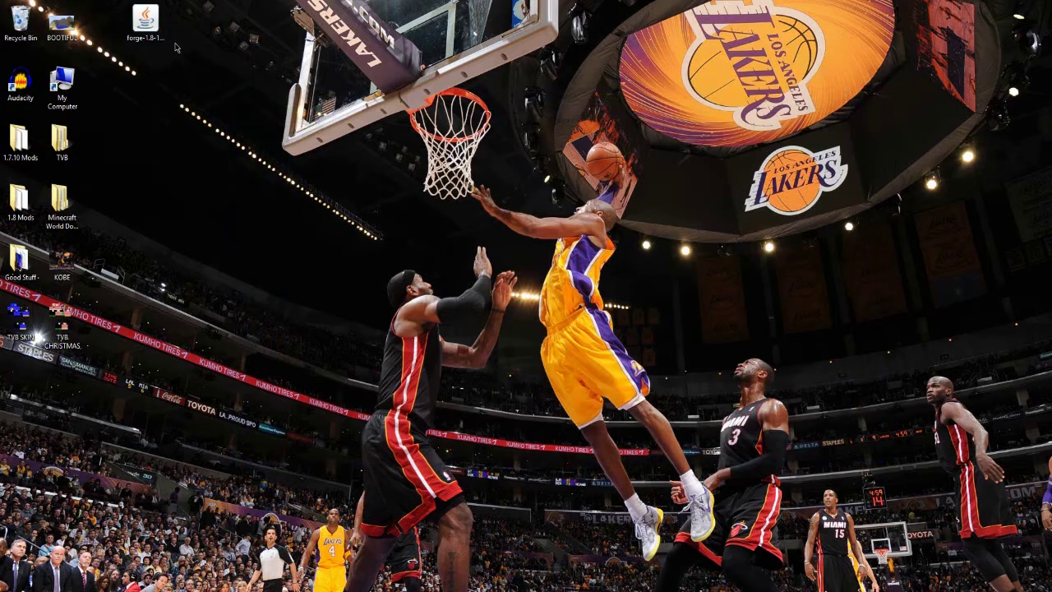
left_click_drag(146, 18, 103, 18)
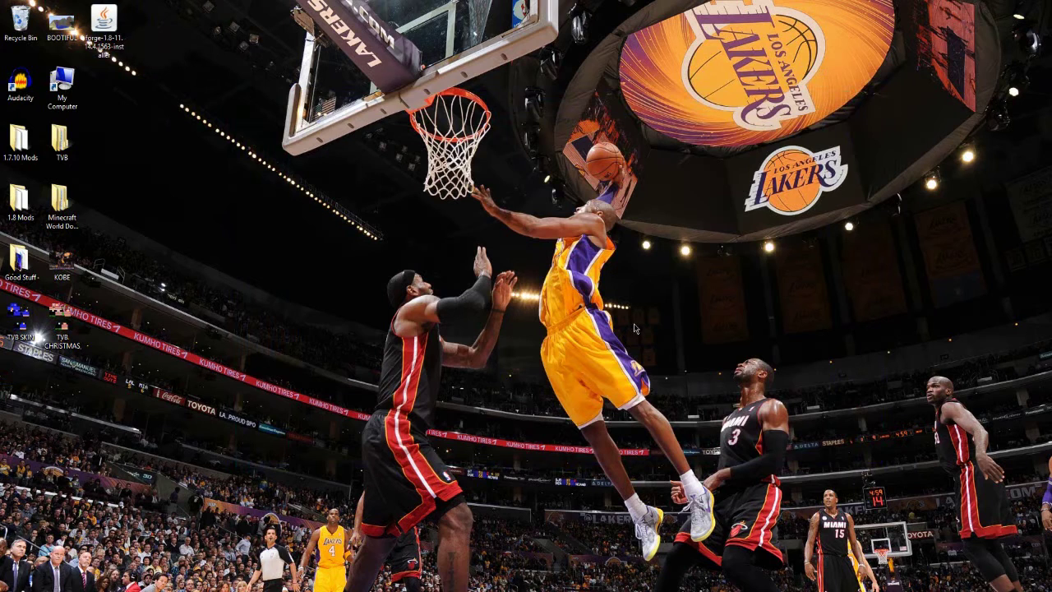
Set the launcher profile to use release 1.8 and save it
left_click(357, 453)
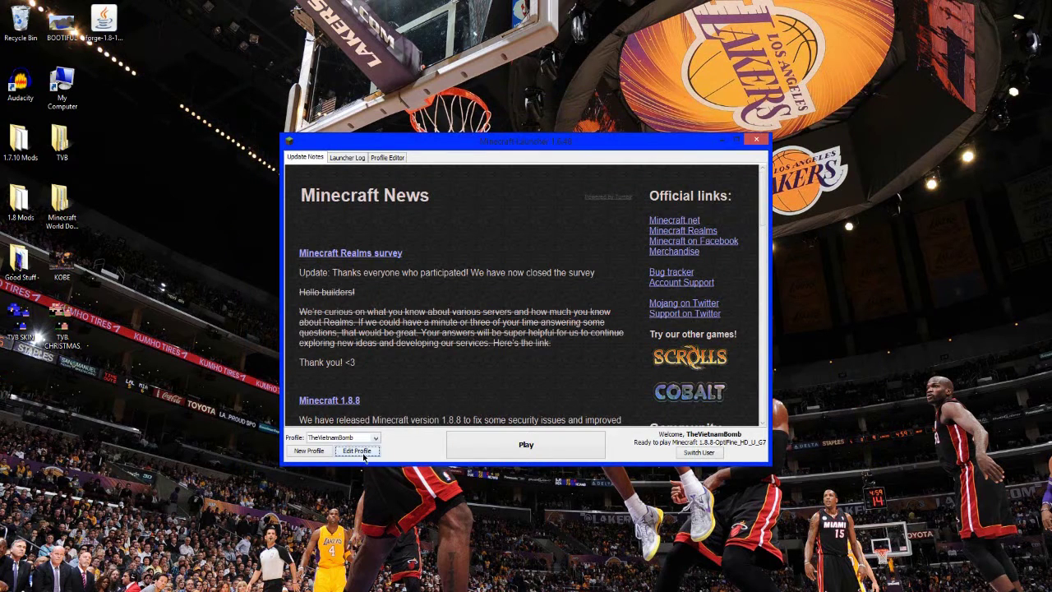
left_click(481, 347)
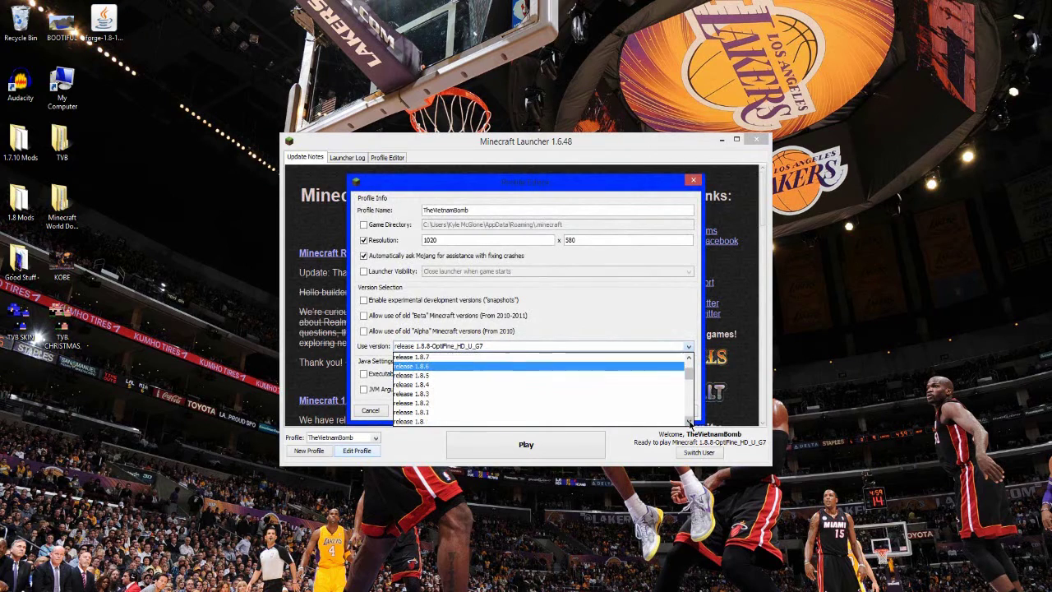
left_click(461, 421)
left_click(673, 411)
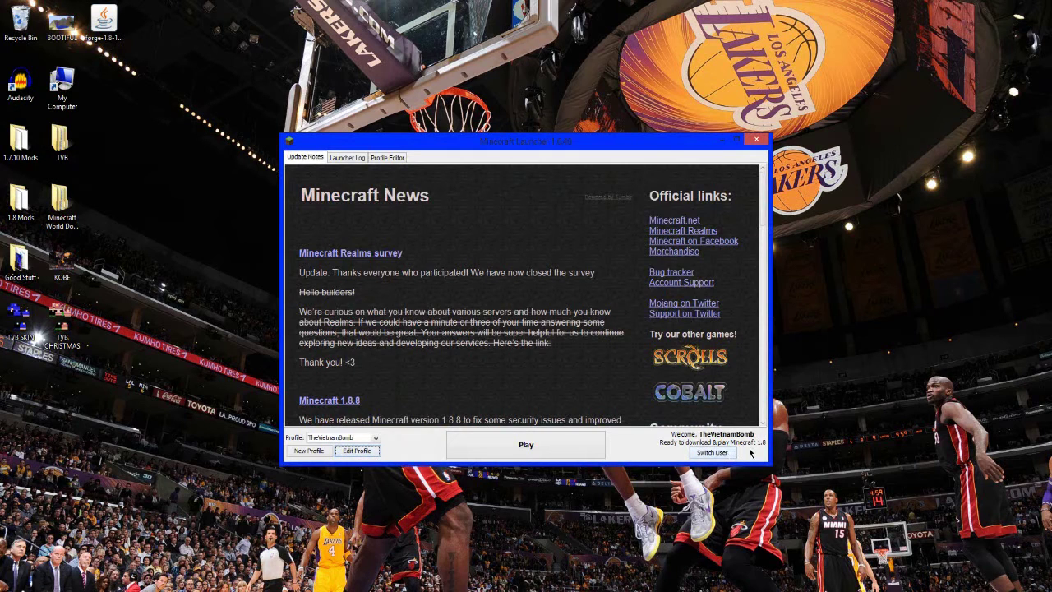
Launch Minecraft 1.8 once, then quit from the title screen
left_click(551, 451)
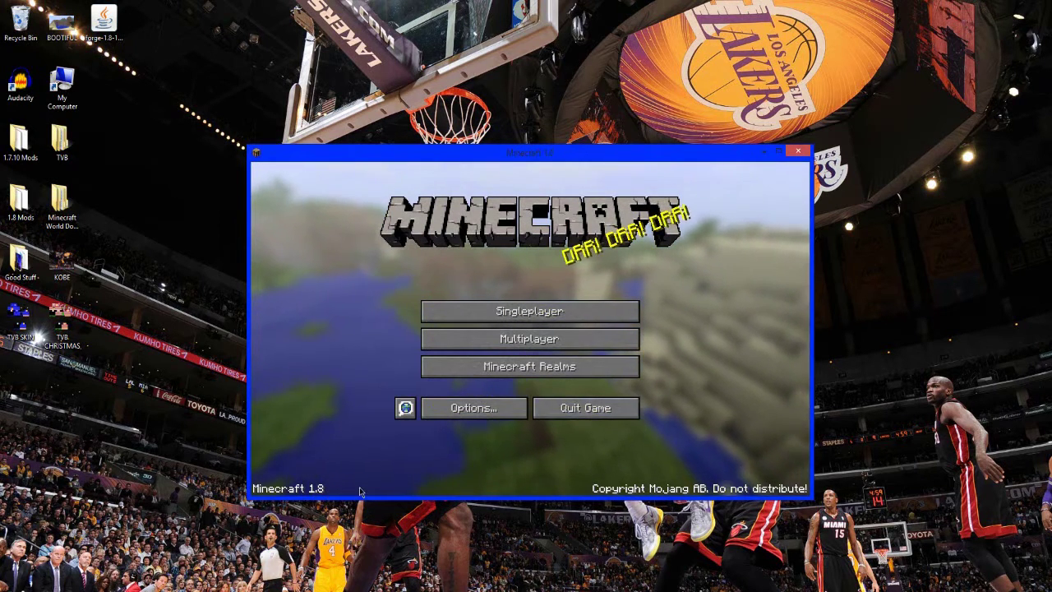
left_click(589, 411)
left_click_drag(112, 32, 218, 160)
Run the Forge installer with Java and install the 1.8-11.14.4.1563 client
right_click(195, 169)
mouse_move(238, 190)
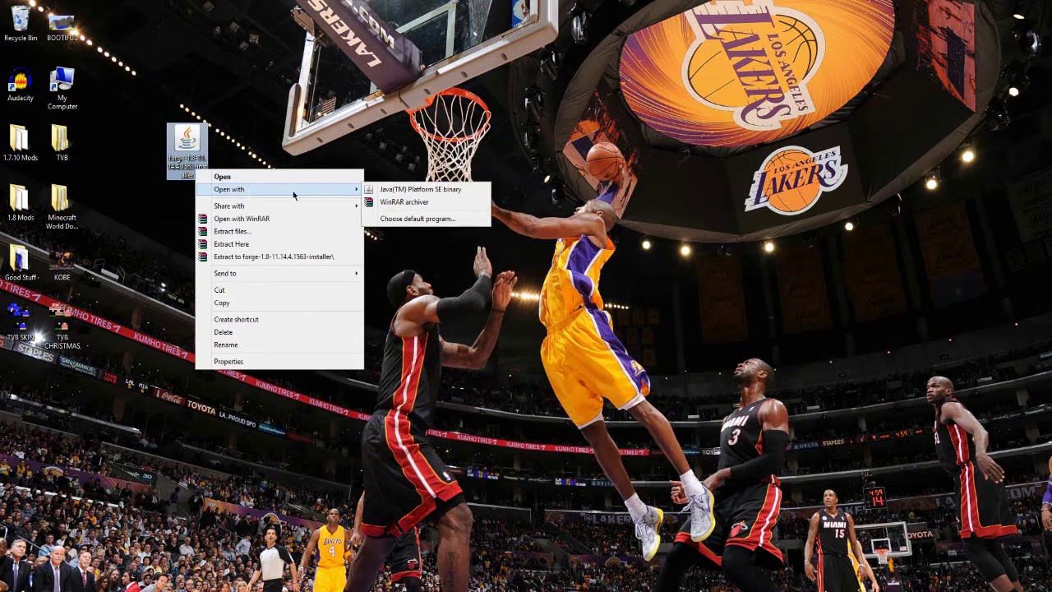
left_click(379, 190)
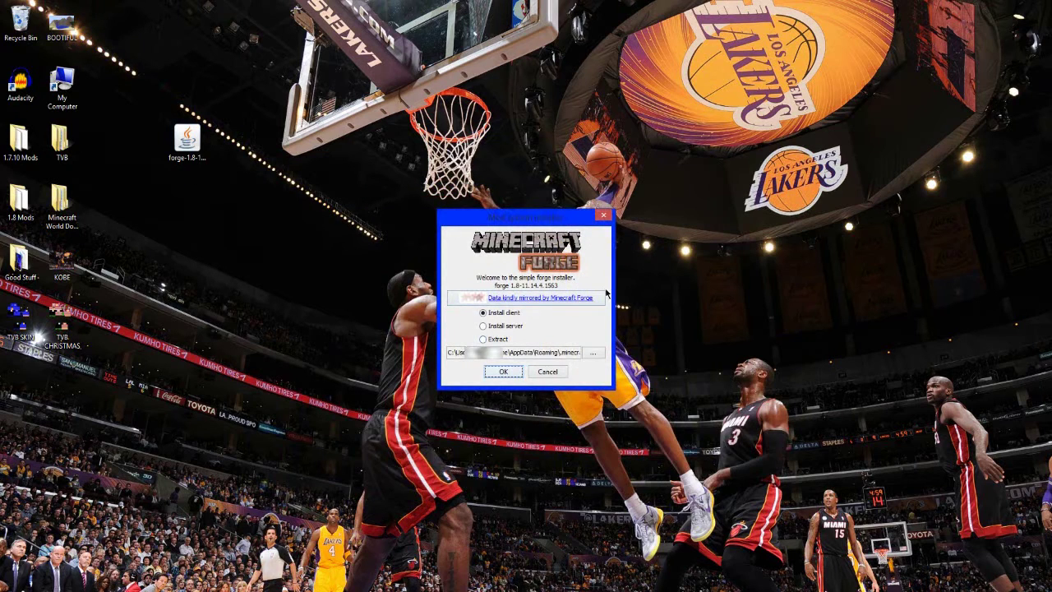
left_click(485, 316)
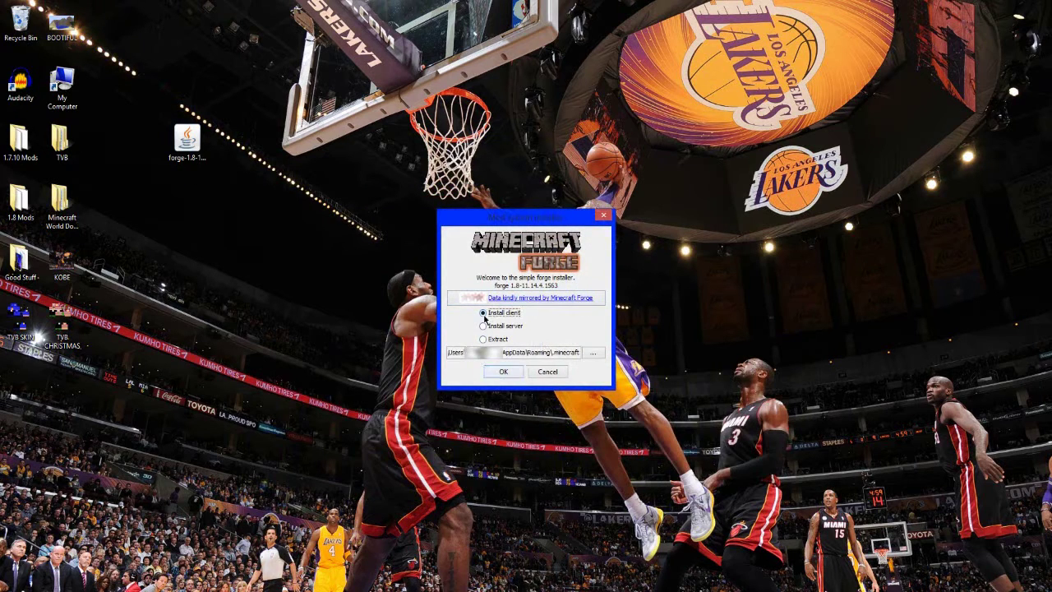
left_click(504, 372)
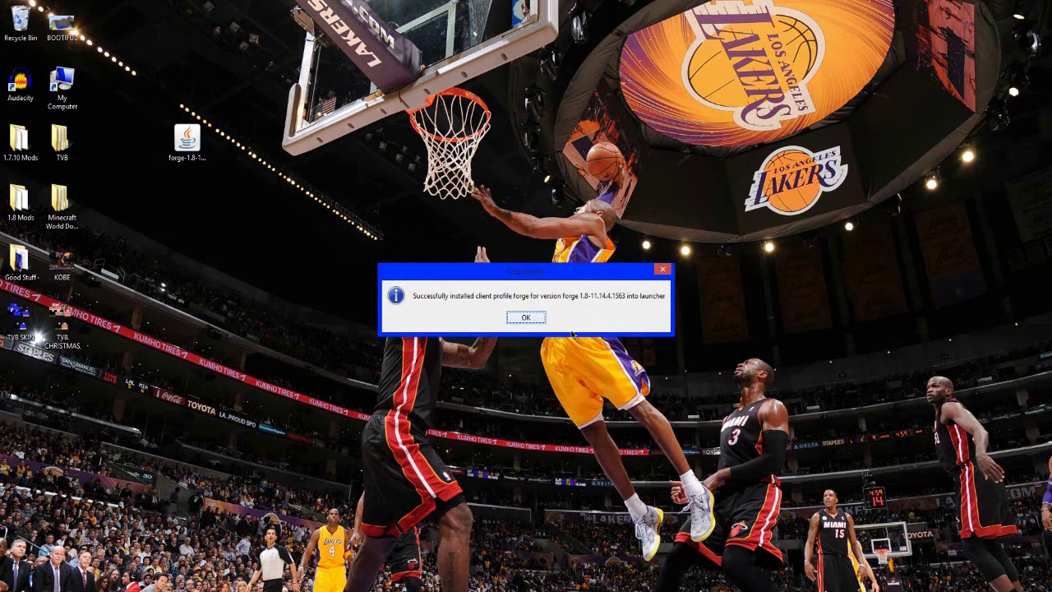
left_click(527, 317)
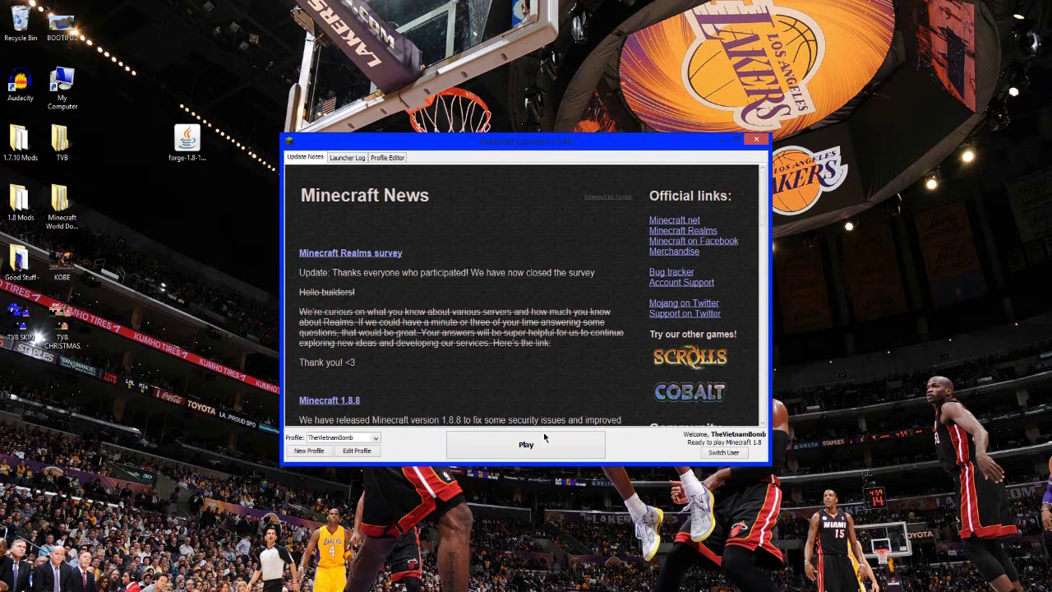
Pick release 1.8-forge1.8-11.14.4.1563 as the profile's version and save the profile
left_click(356, 450)
left_click(507, 346)
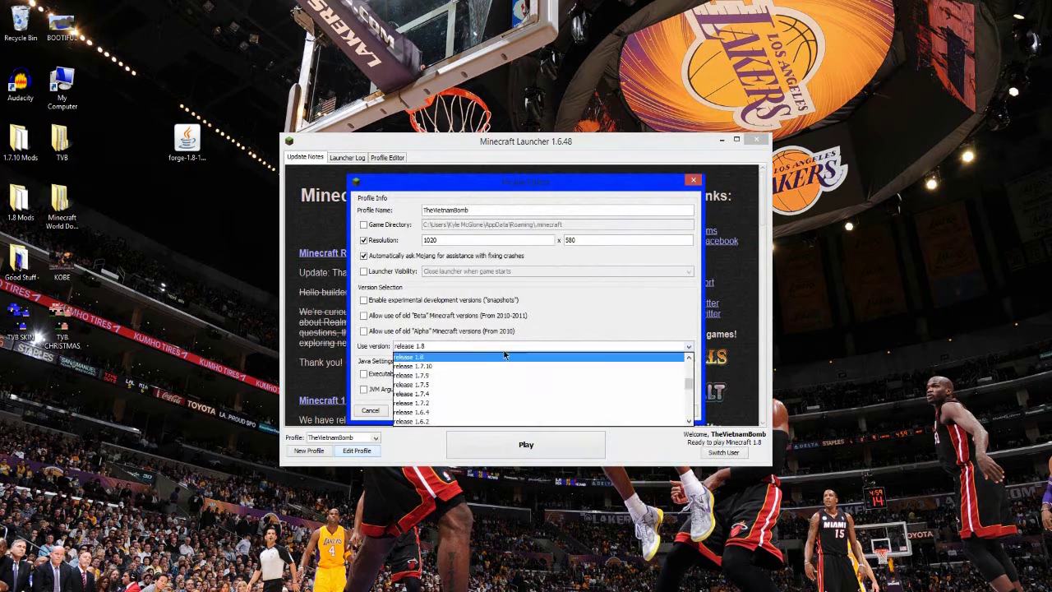
left_click_drag(690, 389, 690, 411)
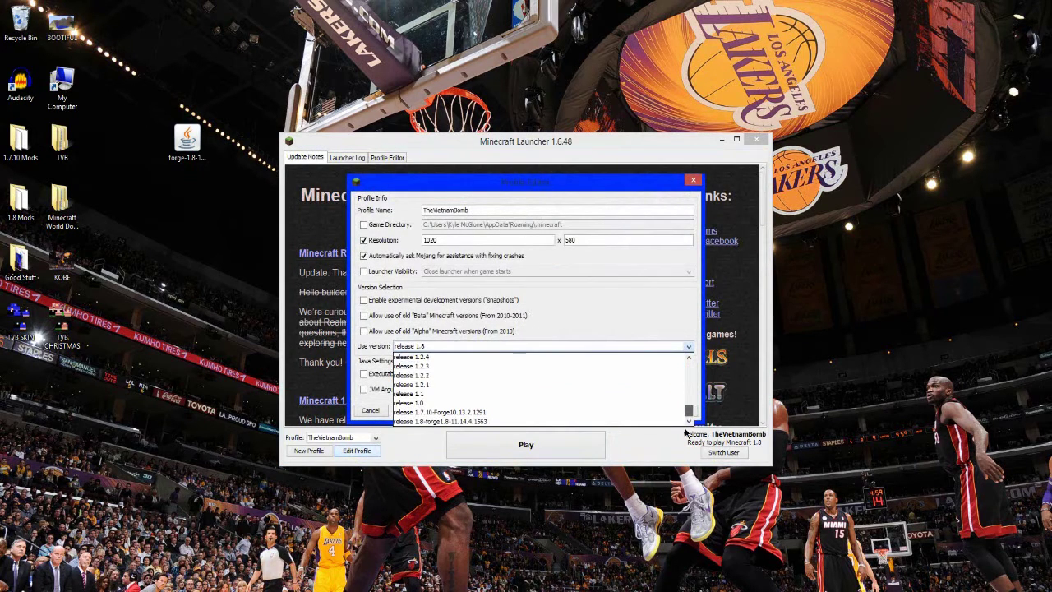
left_click(424, 421)
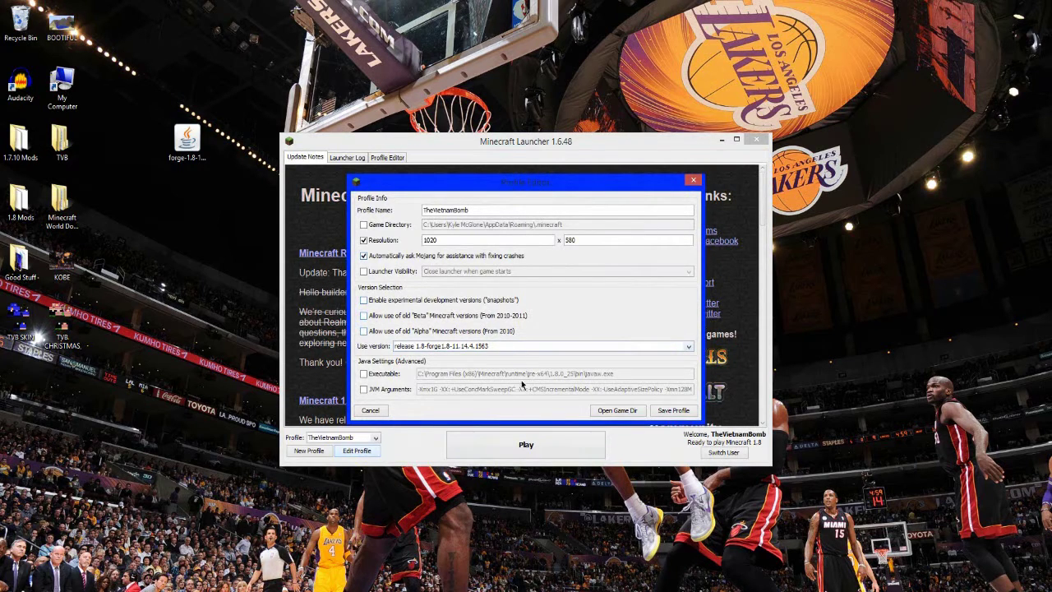
left_click(674, 410)
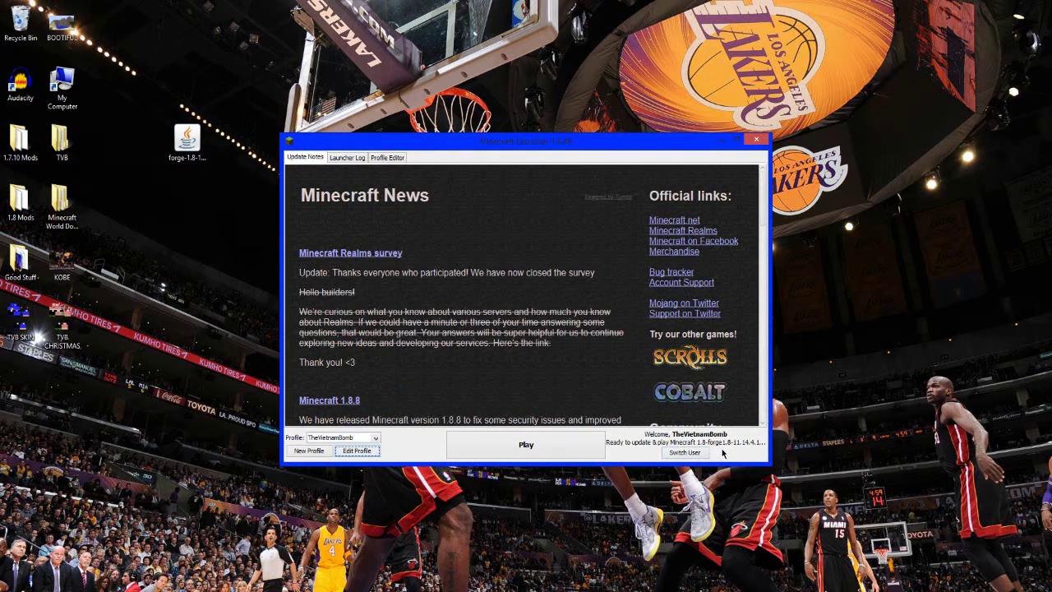
Play the Forge profile and open the Mods list from the title screen
left_click(586, 454)
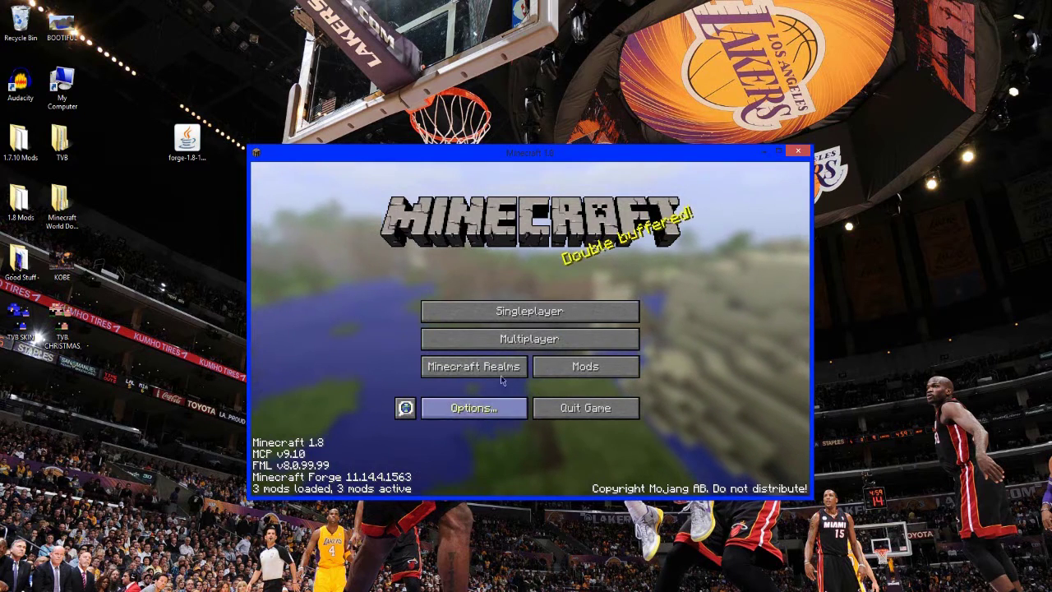
left_click(586, 367)
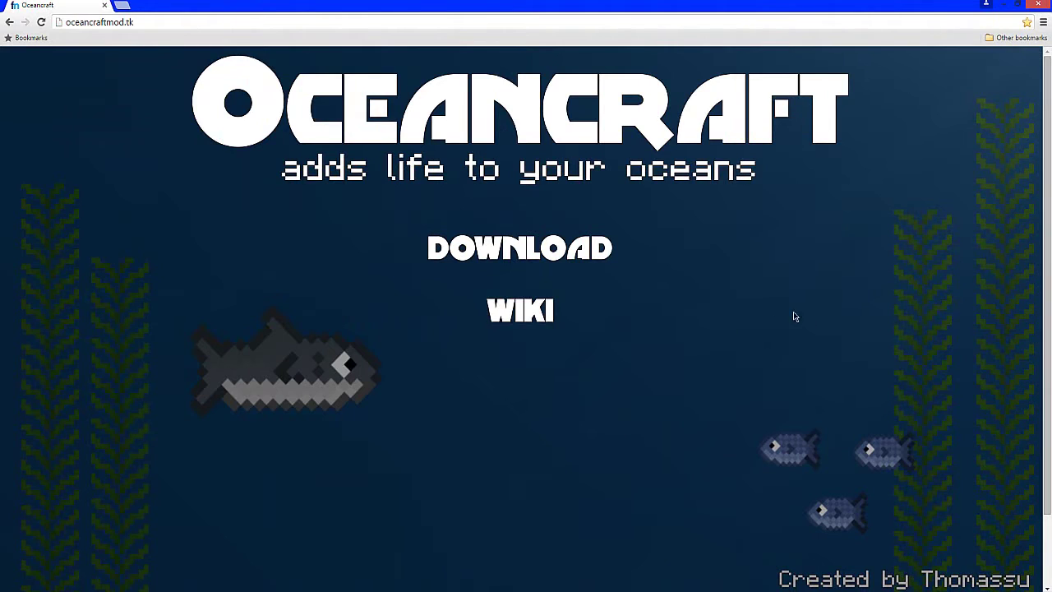
Get the 'Download 1.5 (MC 1.8)' file through adf.ly and MediaFire
left_click(589, 261)
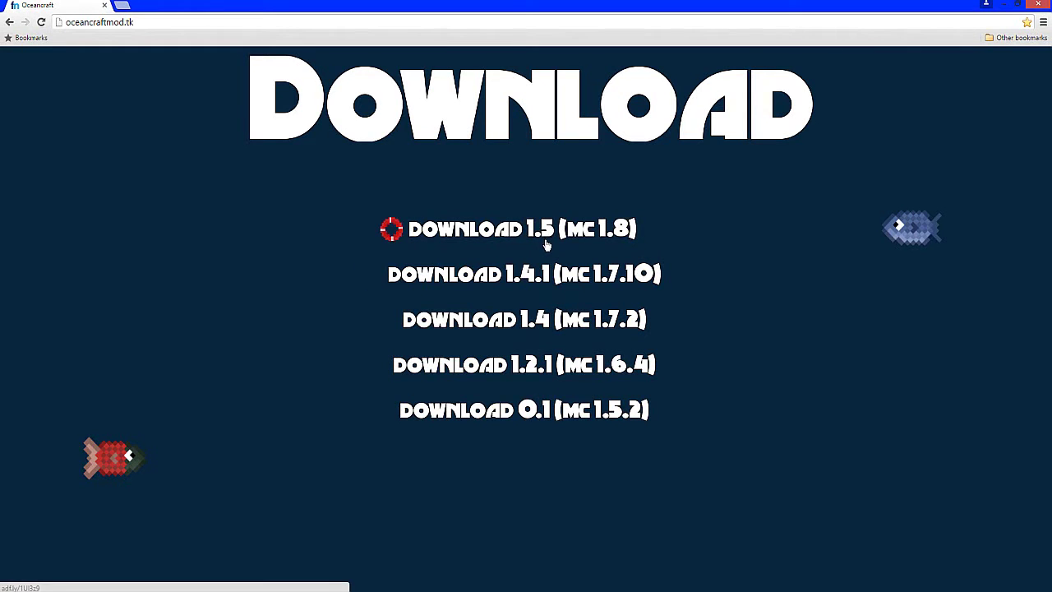
left_click(611, 233)
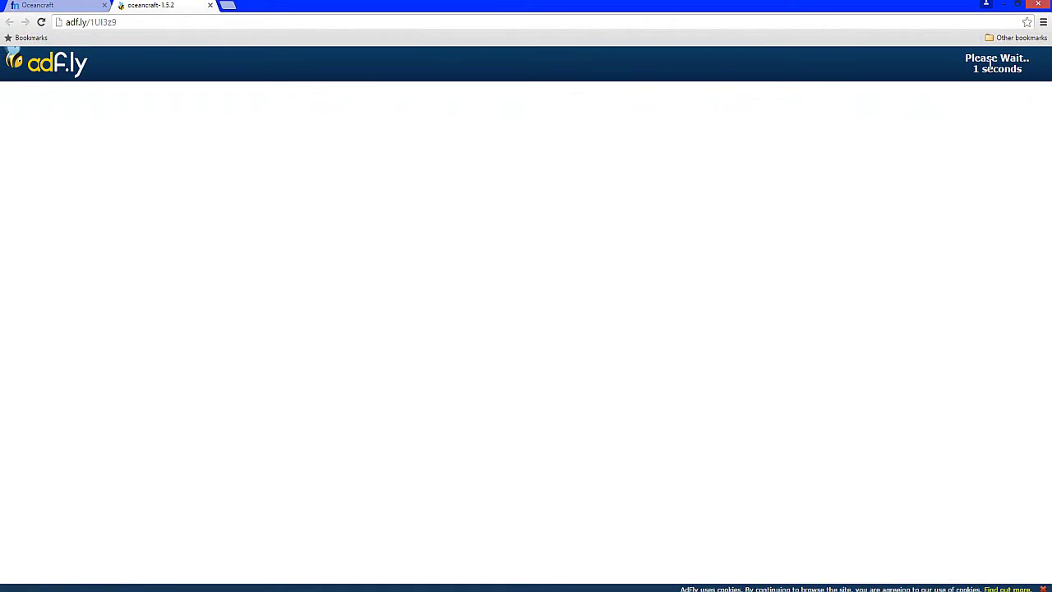
left_click(995, 66)
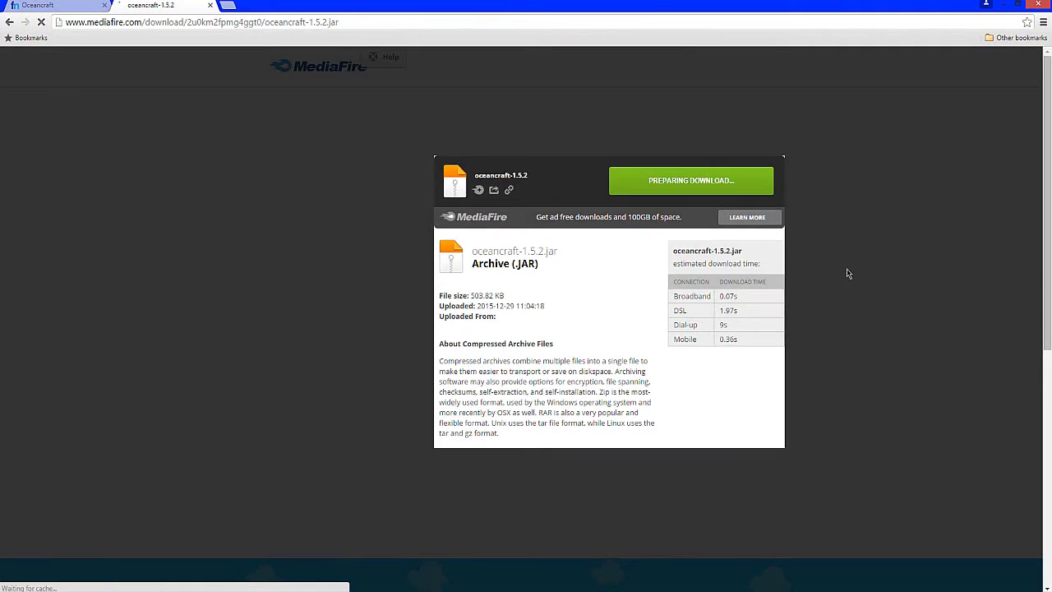
left_click(689, 174)
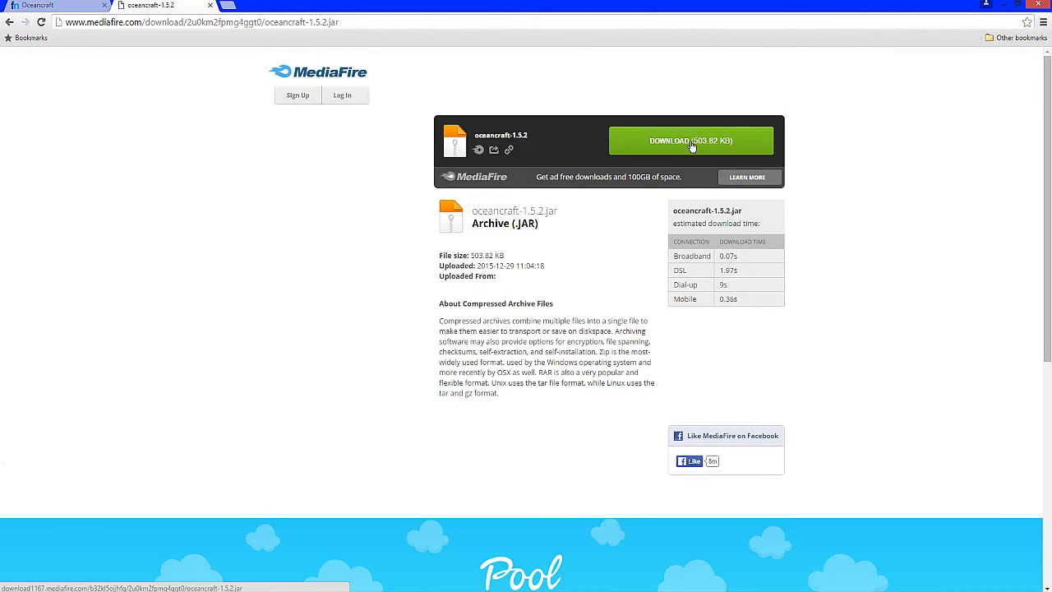
left_click(693, 145)
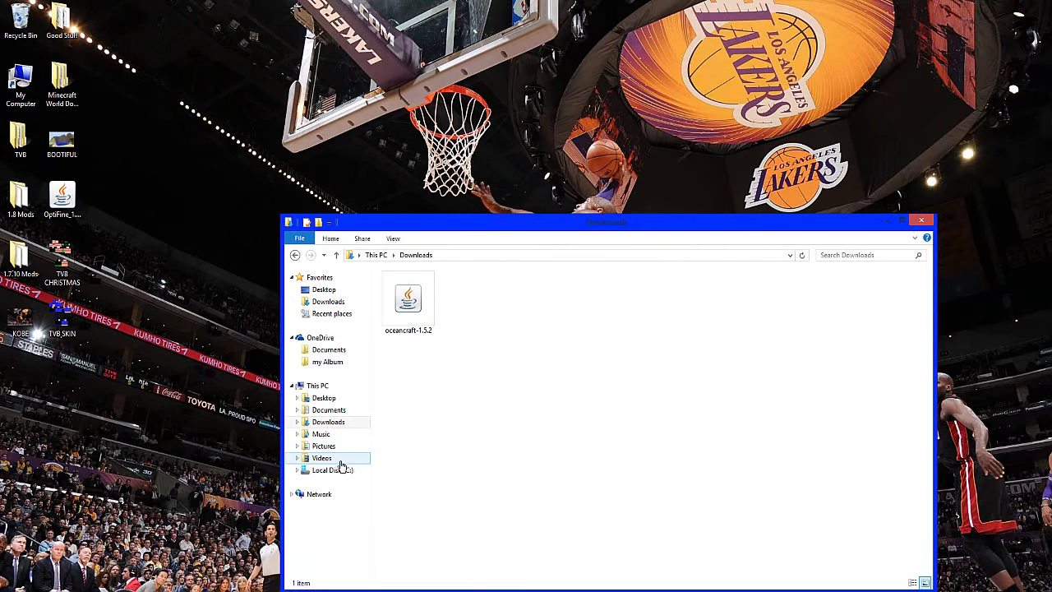
Put the oceancraft-1.5.2 jar on the desktop, then open %appdata% from the Run prompt
left_click_drag(422, 308, 31, 396)
left_click_drag(32, 396, 32, 396)
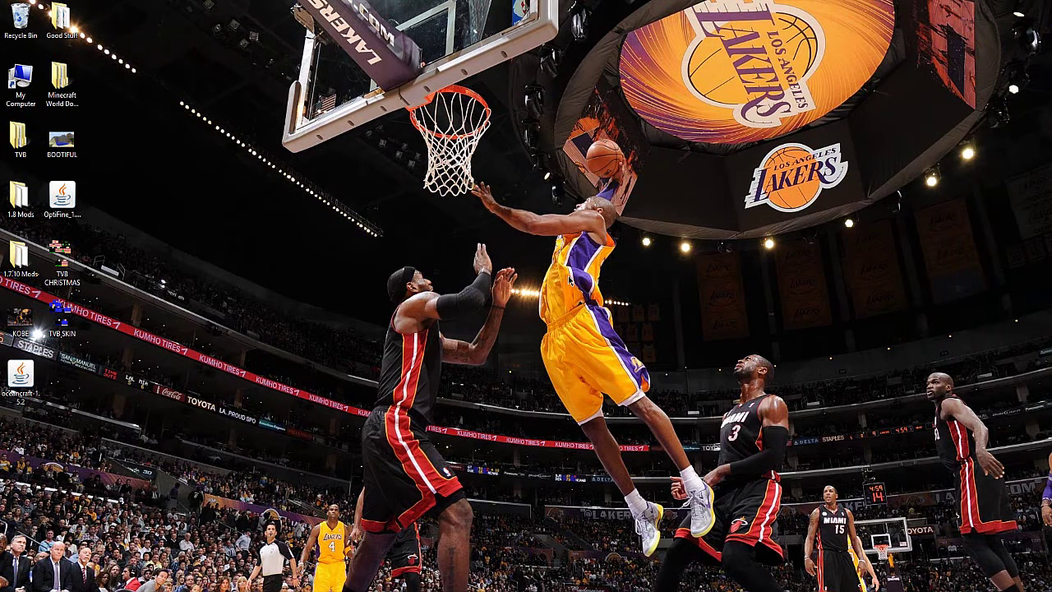
key("super+r")
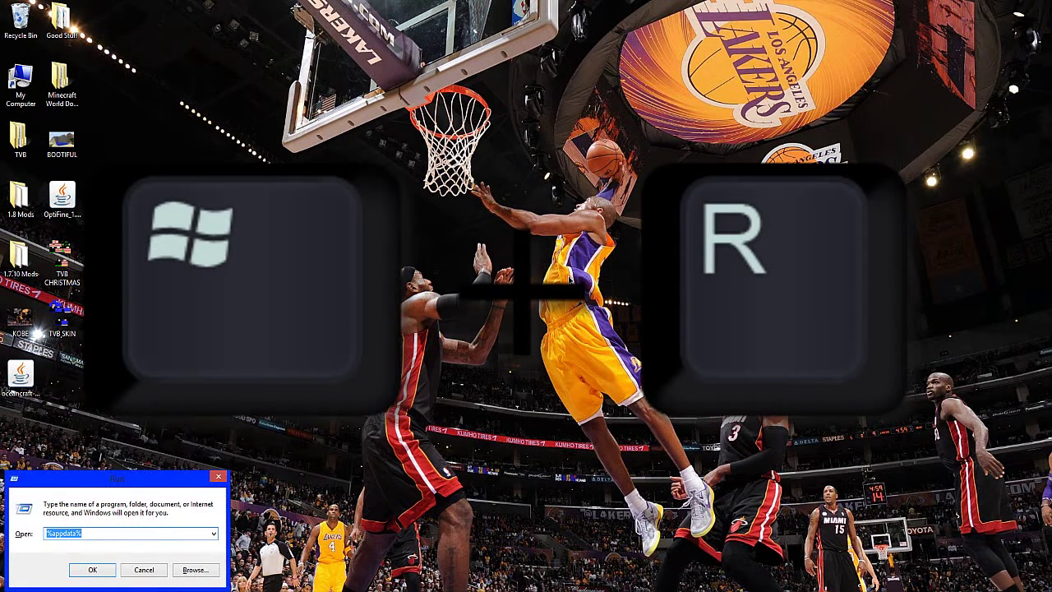
left_click_drag(110, 480, 430, 281)
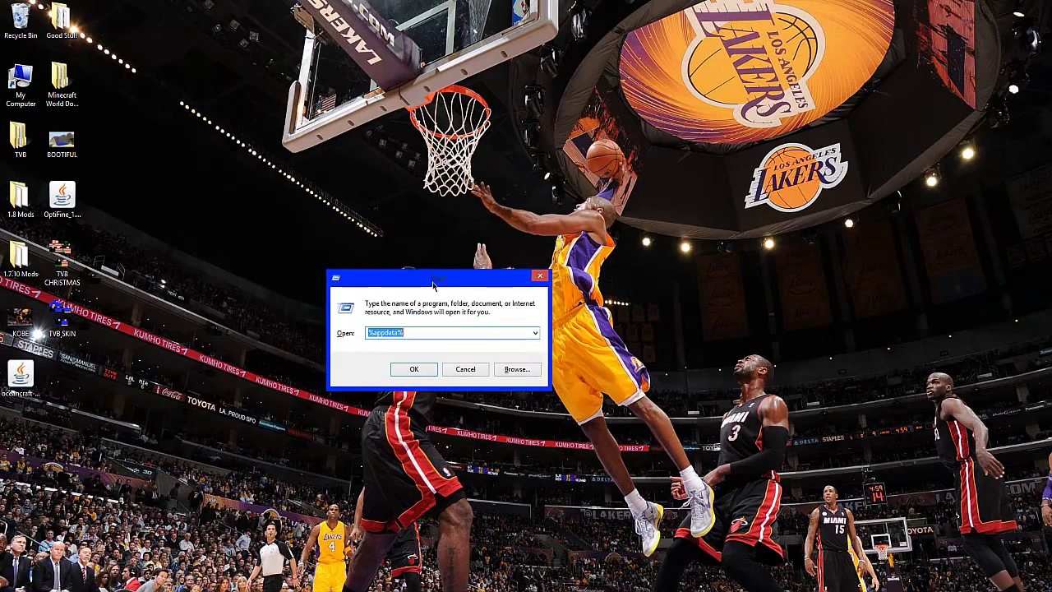
key("BackSpace")
type("%app")
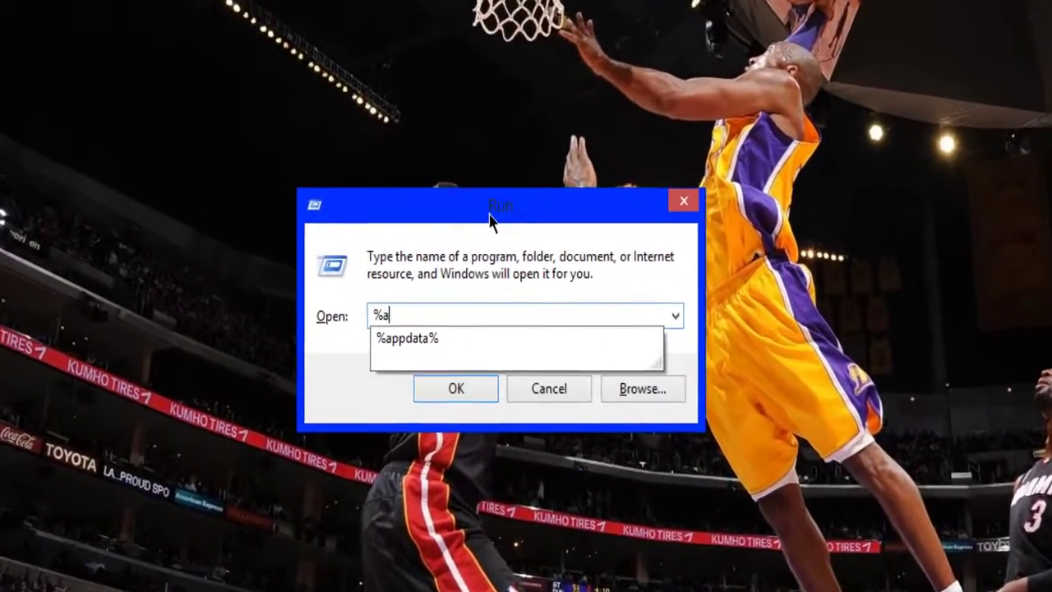
type("data%")
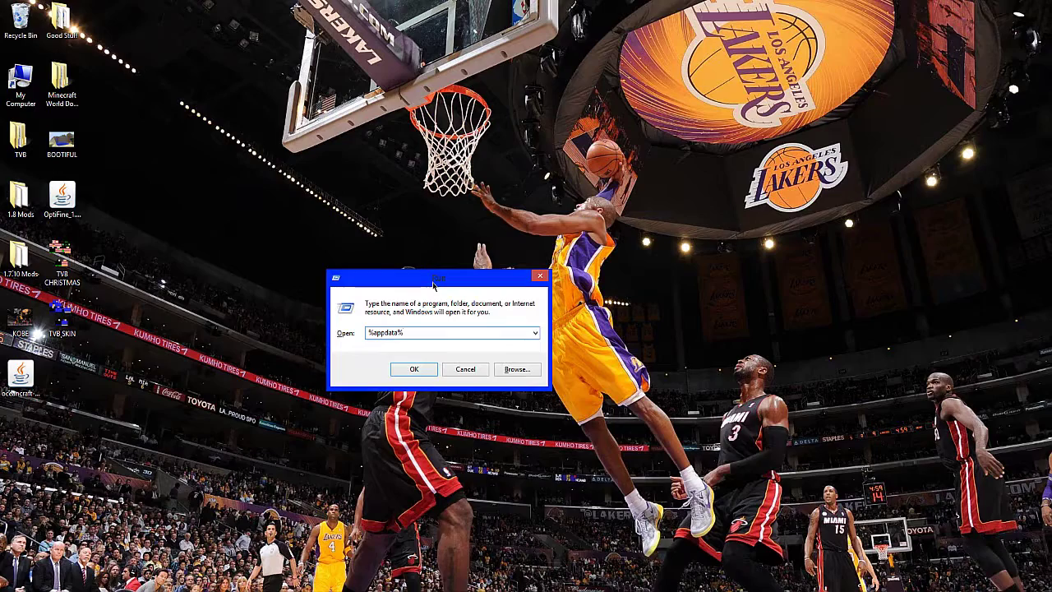
key("Return")
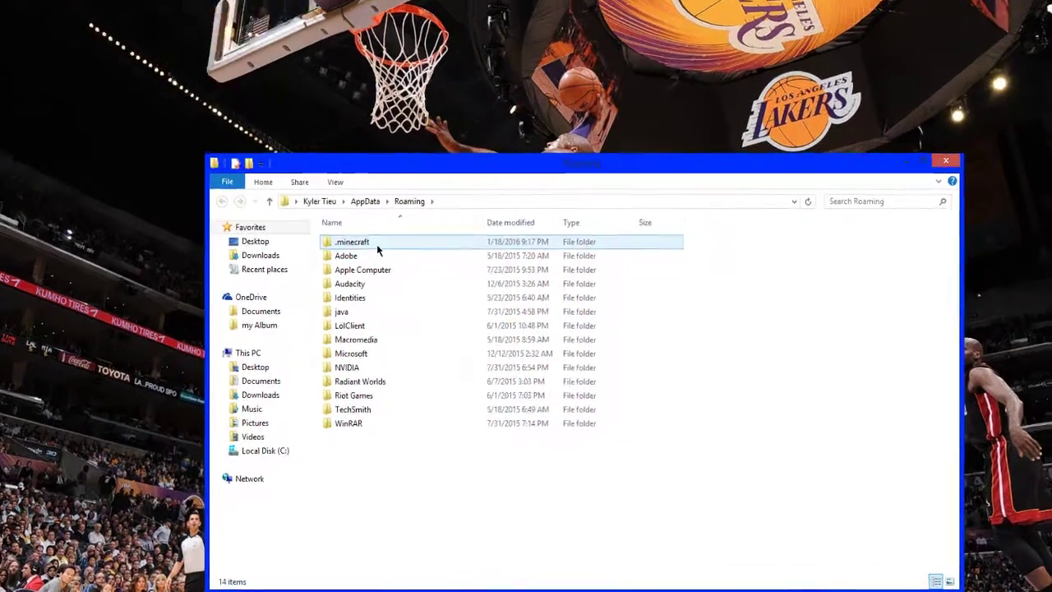
Create a new folder named 'mods' inside .minecraft
double_click(415, 291)
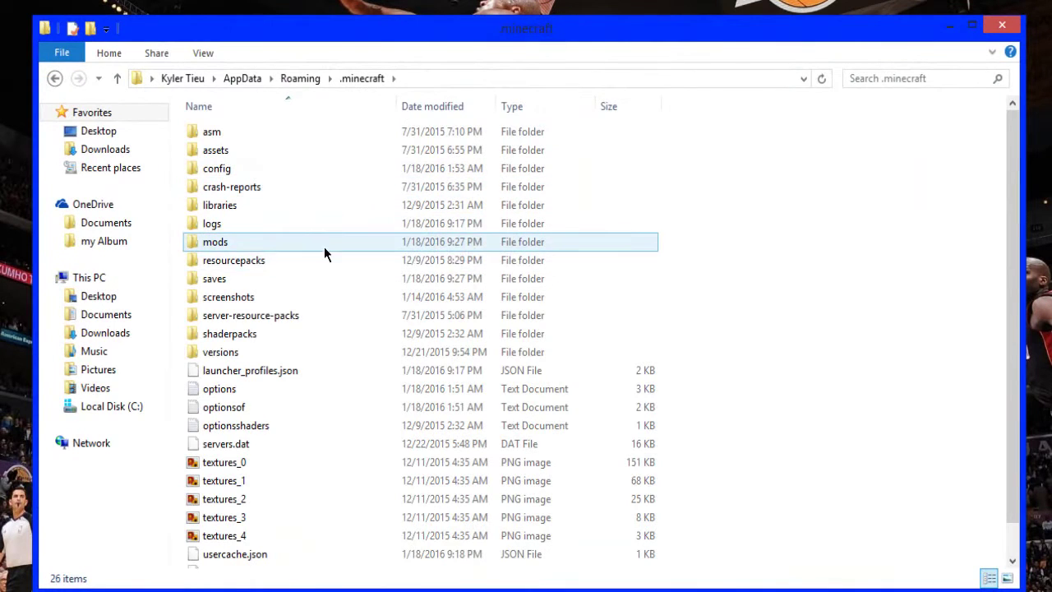
right_click(680, 320)
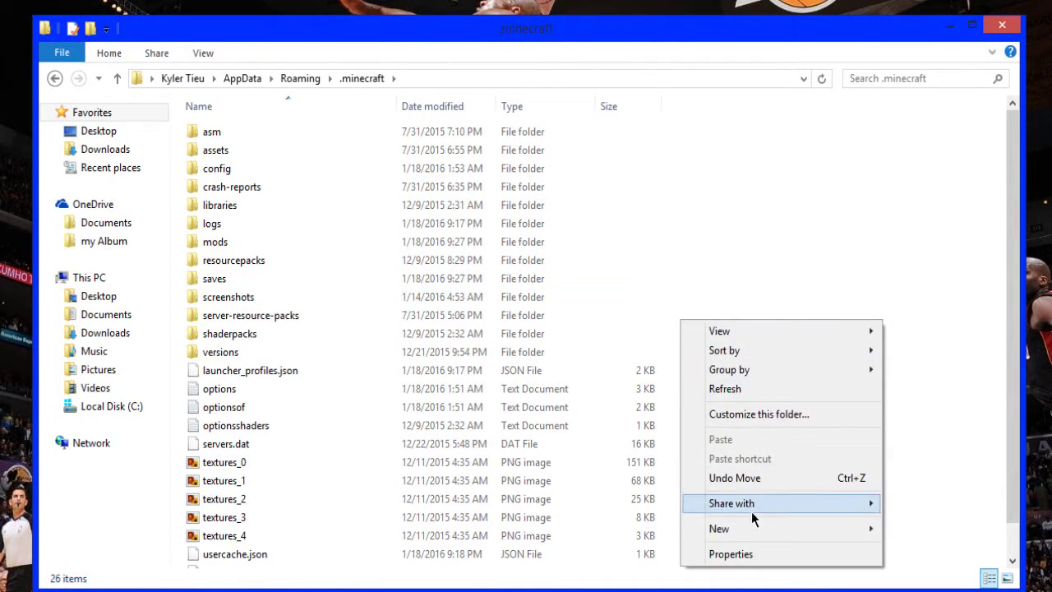
mouse_move(778, 530)
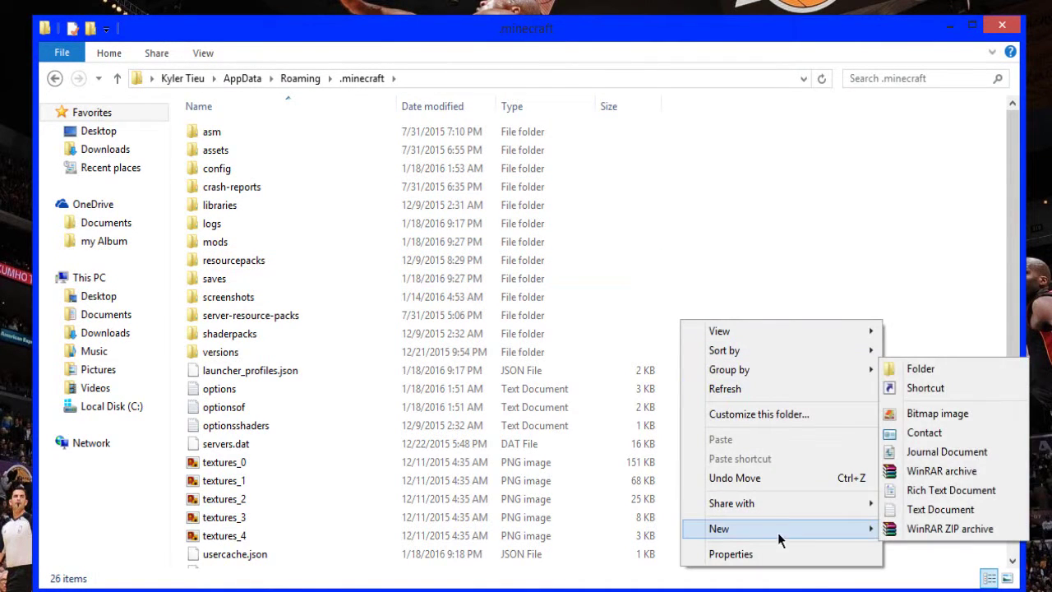
left_click(933, 377)
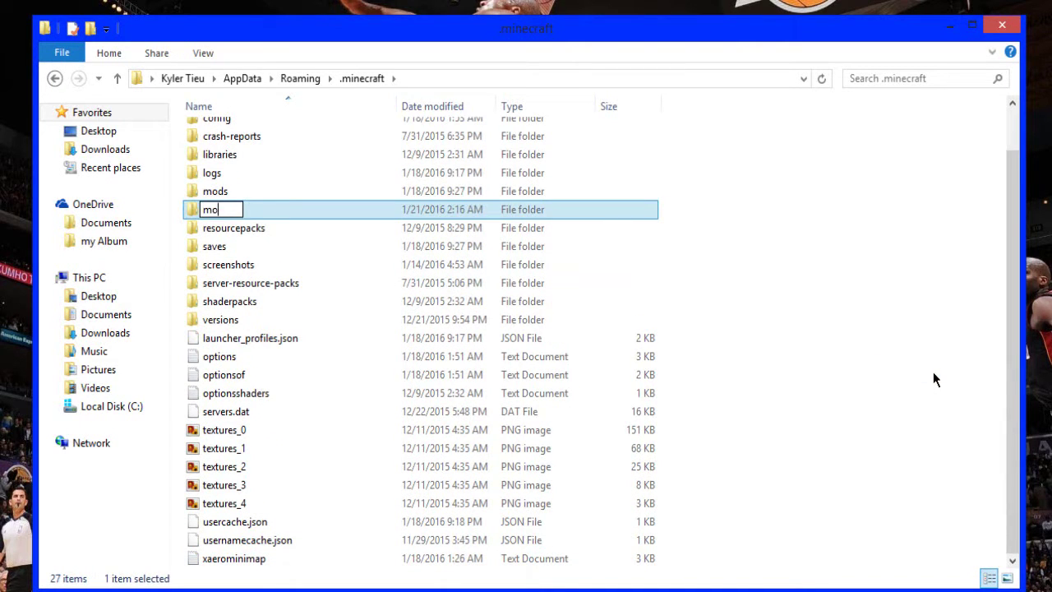
key("Return")
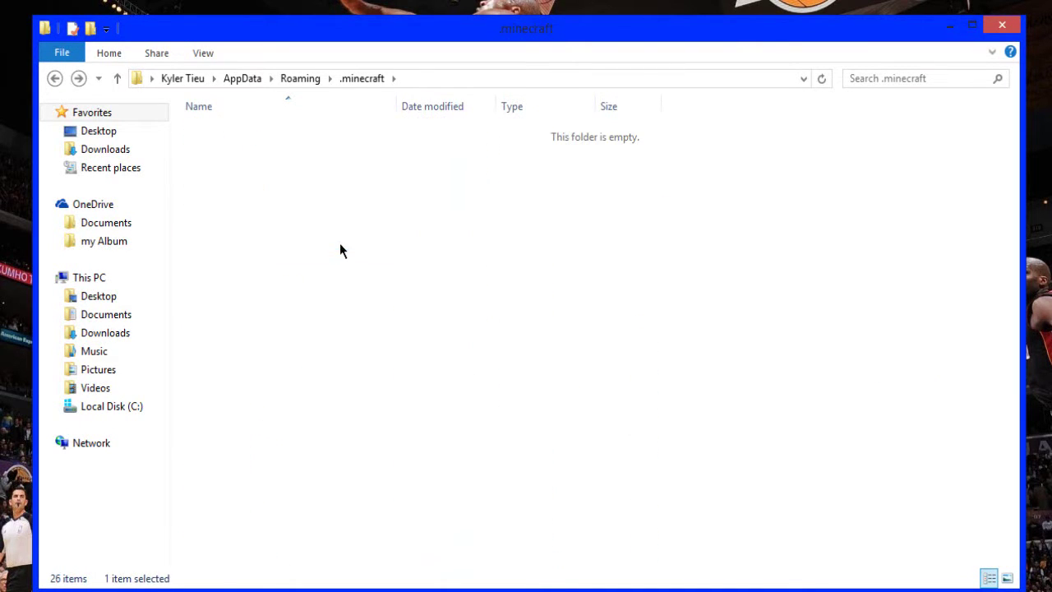
Move oceancraft-1.5.2 into mods, close Explorer, and launch the Forge profile
left_click_drag(1051, 247, 341, 233)
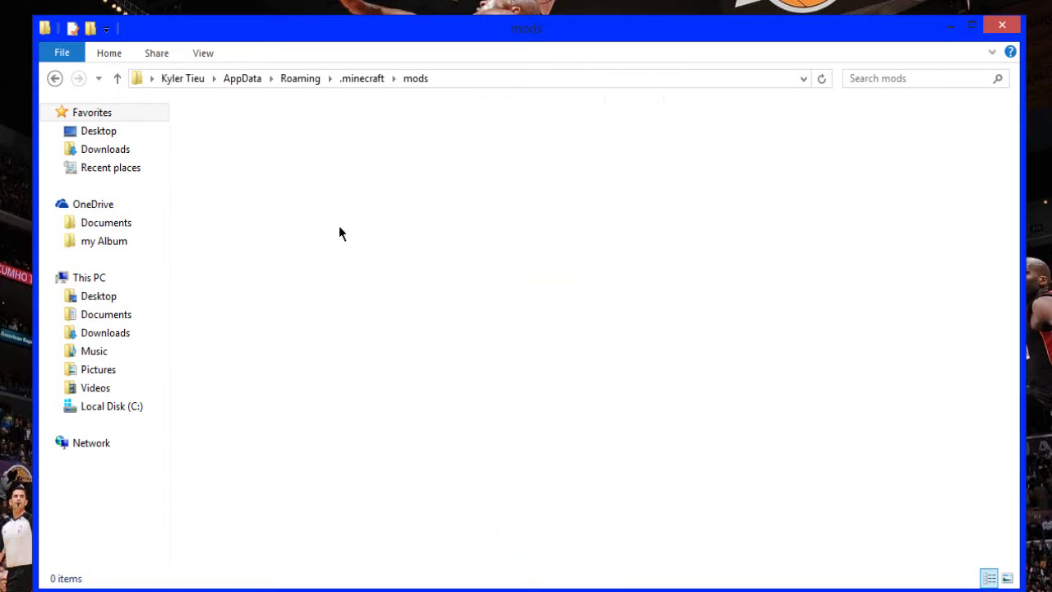
left_click(1012, 27)
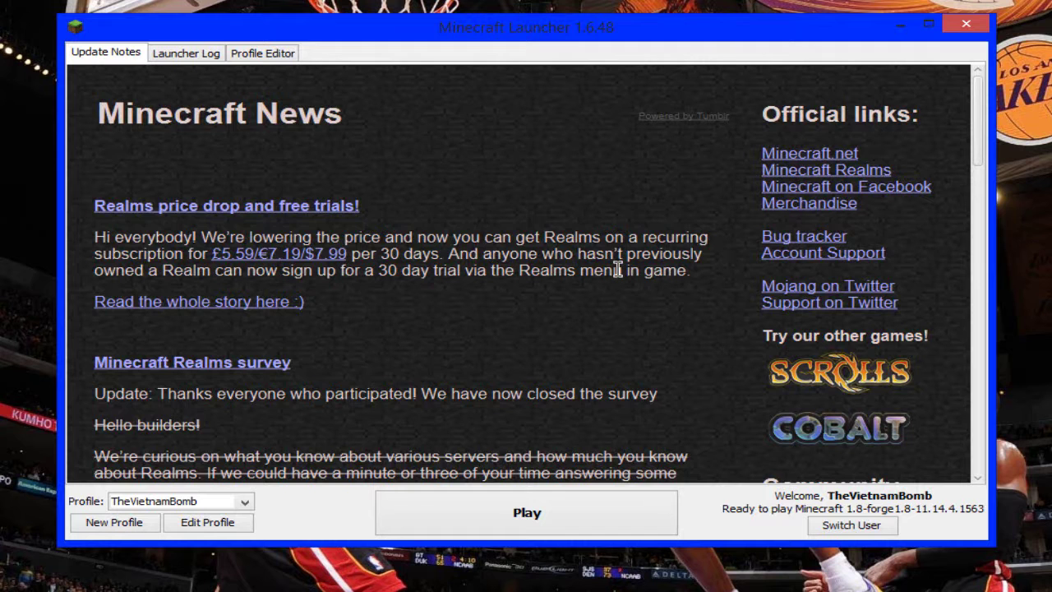
left_click(527, 515)
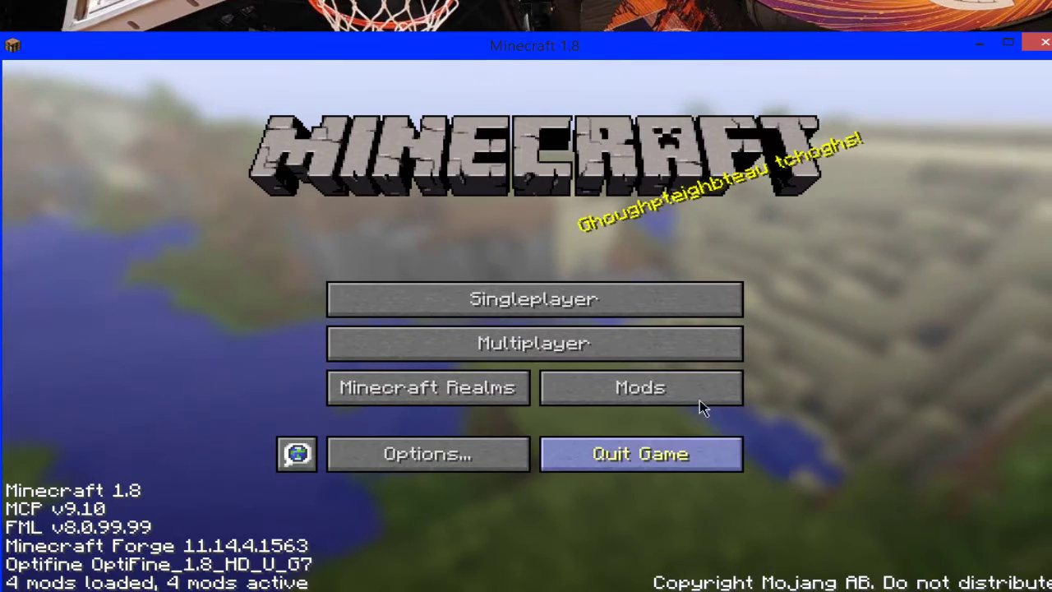
Check Oceancraft 1.5.1 in the Mods list, then return to the title screen
left_click(695, 391)
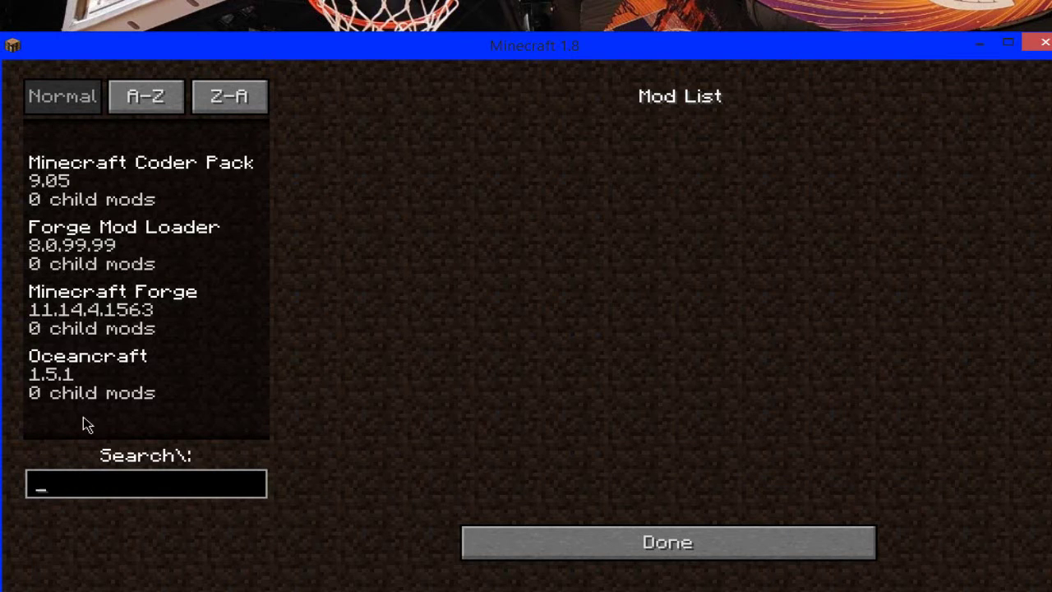
left_click(89, 391)
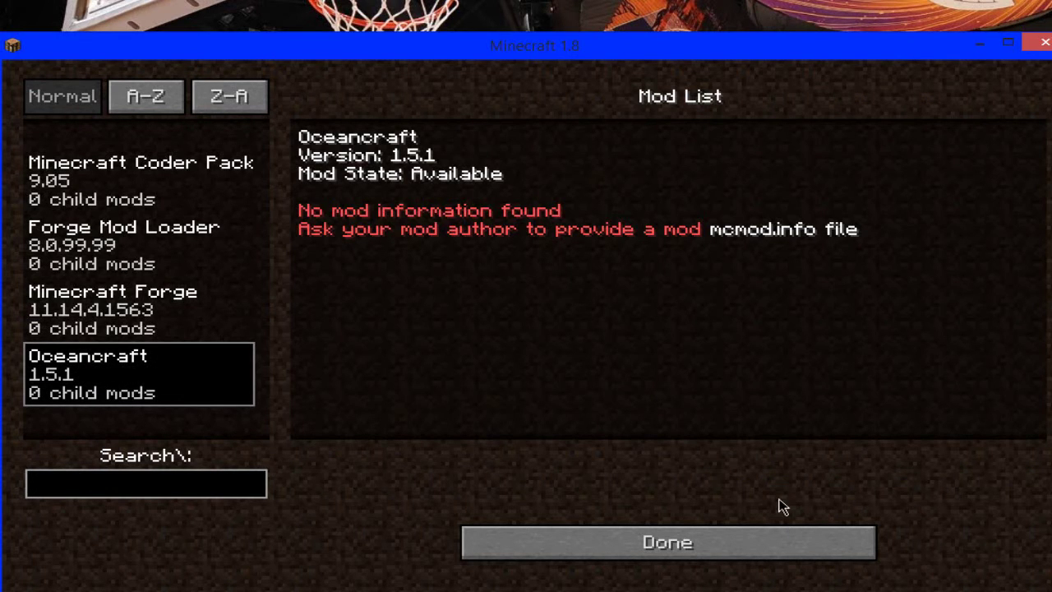
left_click(792, 548)
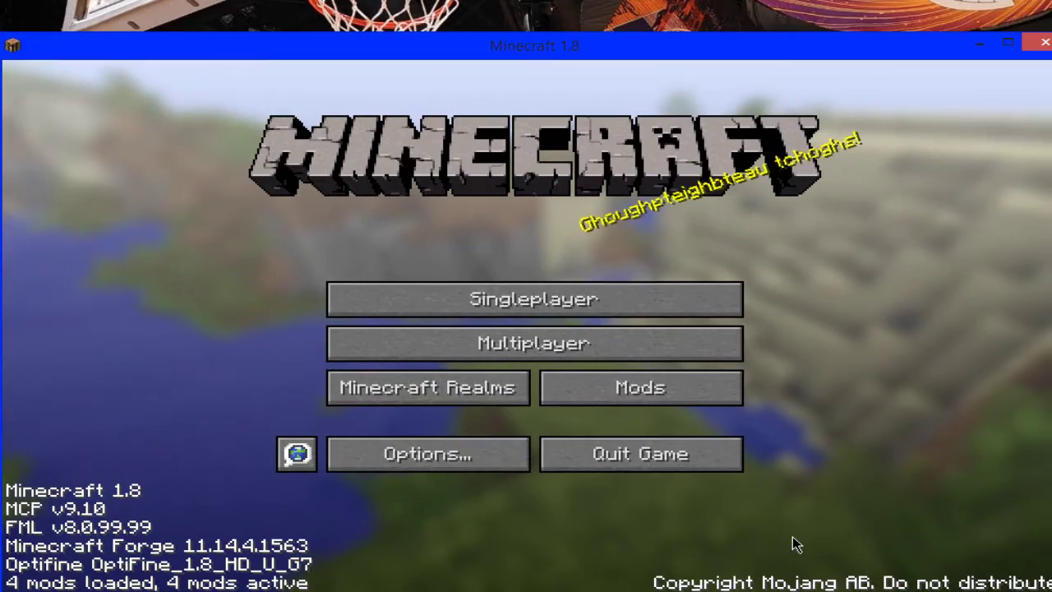